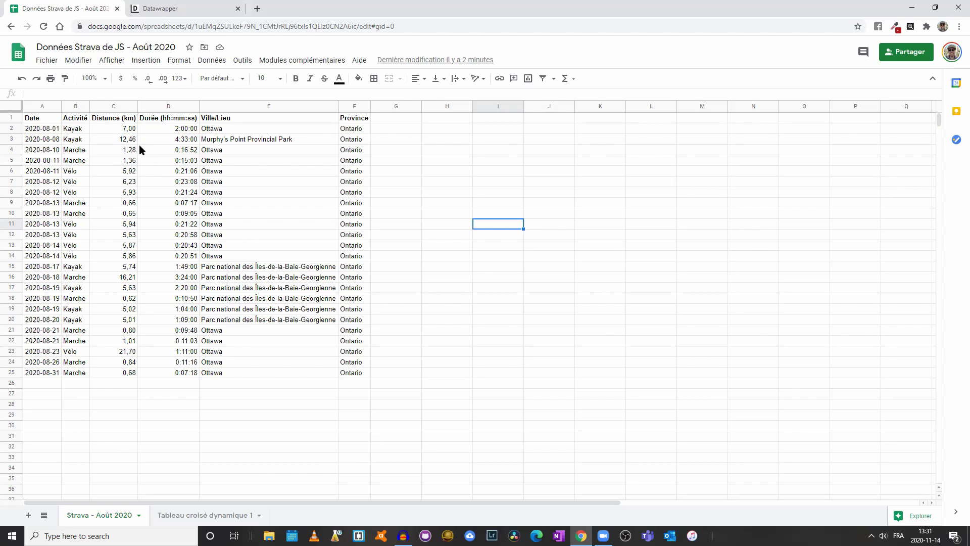
- Review the distance, duration and activity entries in the Strava - Août 2020 sheet
{"action": "left_click", "coordinate": [125, 130]}
{"action": "left_click", "coordinate": [179, 132]}
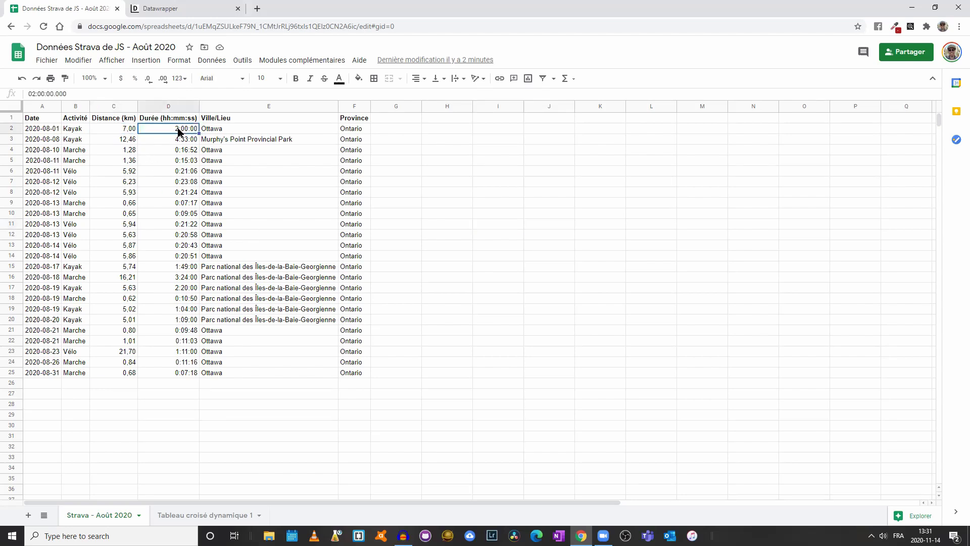
{"action": "left_click", "coordinate": [73, 129]}
{"action": "left_click", "coordinate": [77, 151]}
{"action": "left_click", "coordinate": [73, 174]}
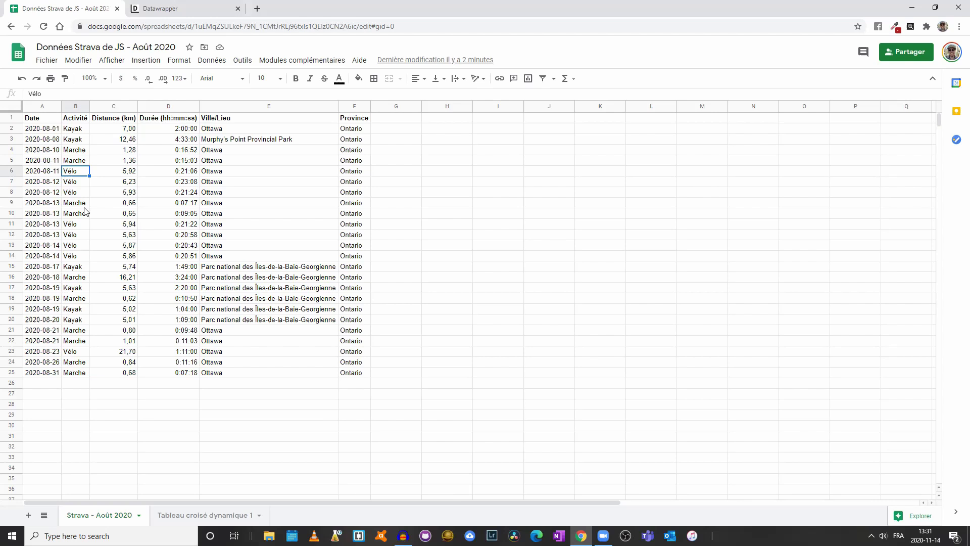
- In the Tableau croisé dynamique 1 sheet, widen column A slightly and copy the activity and distance range A1:B4, without the totals row
{"action": "left_click", "coordinate": [197, 515]}
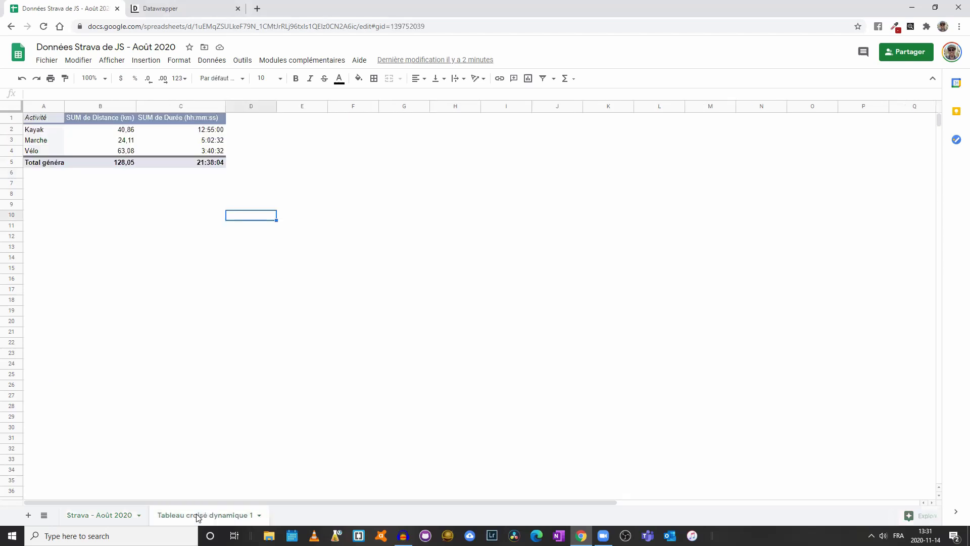
{"action": "left_click", "coordinate": [38, 127]}
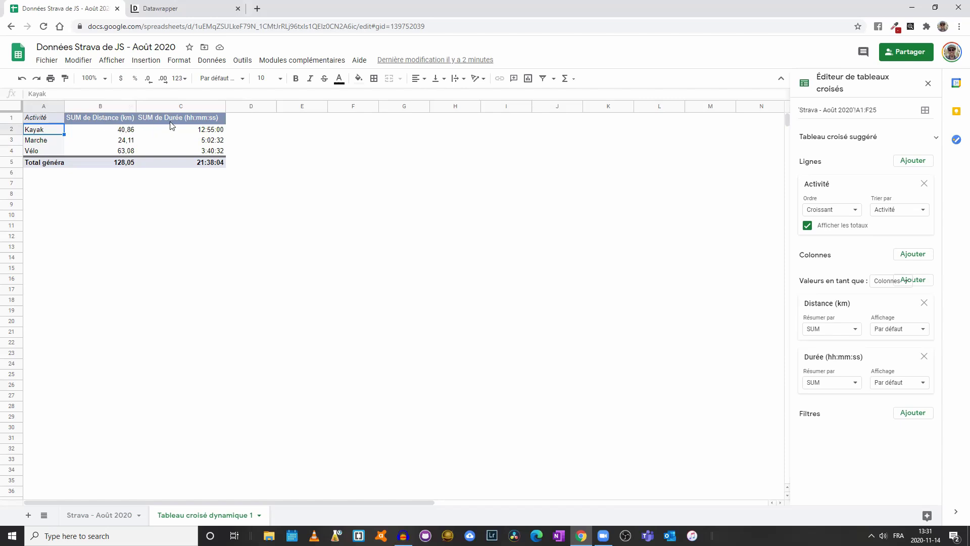
{"action": "left_click", "coordinate": [123, 130]}
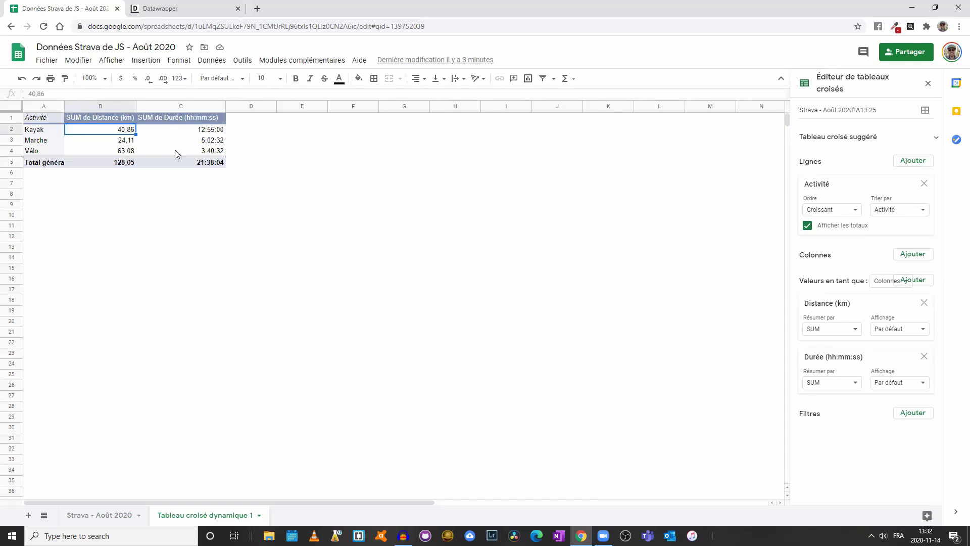
{"action": "left_click_drag", "start_coordinate": [64, 106], "coordinate": [71, 106]}
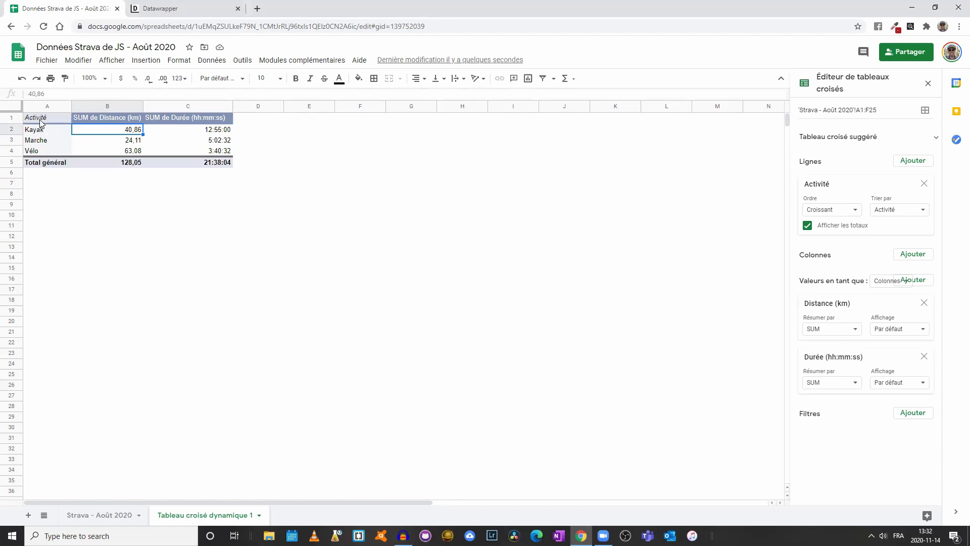
{"action": "left_click_drag", "start_coordinate": [41, 119], "coordinate": [121, 151]}
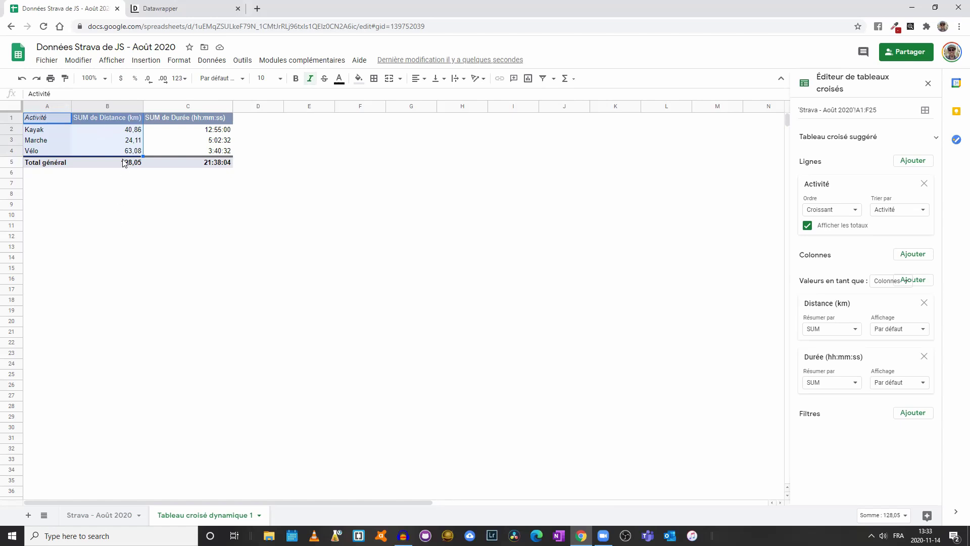
- Switch to Datawrapper and accept its updated privacy policy
{"action": "left_click", "coordinate": [163, 12]}
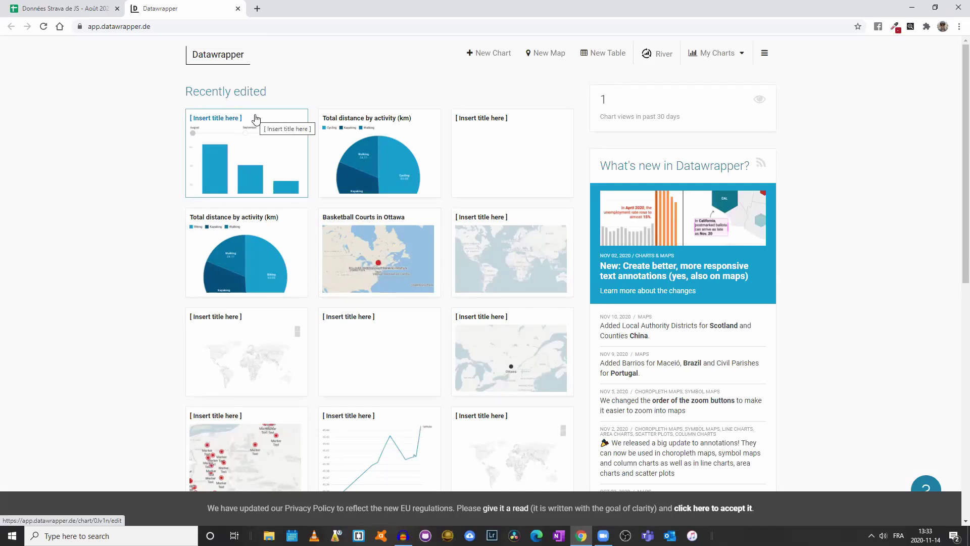
{"action": "left_click", "coordinate": [713, 507]}
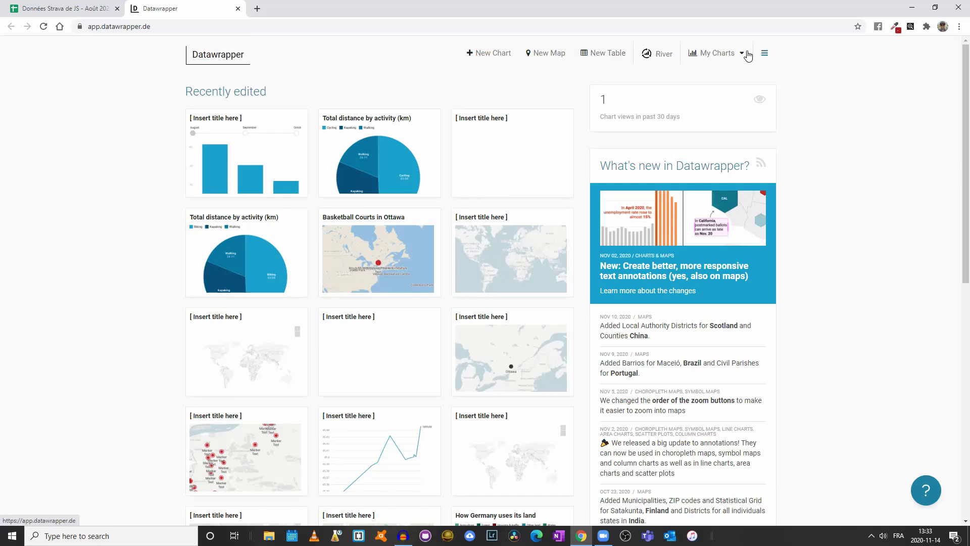
- Check which interface languages Datawrapper offers for the account
{"action": "mouse_move", "coordinate": [745, 54]}
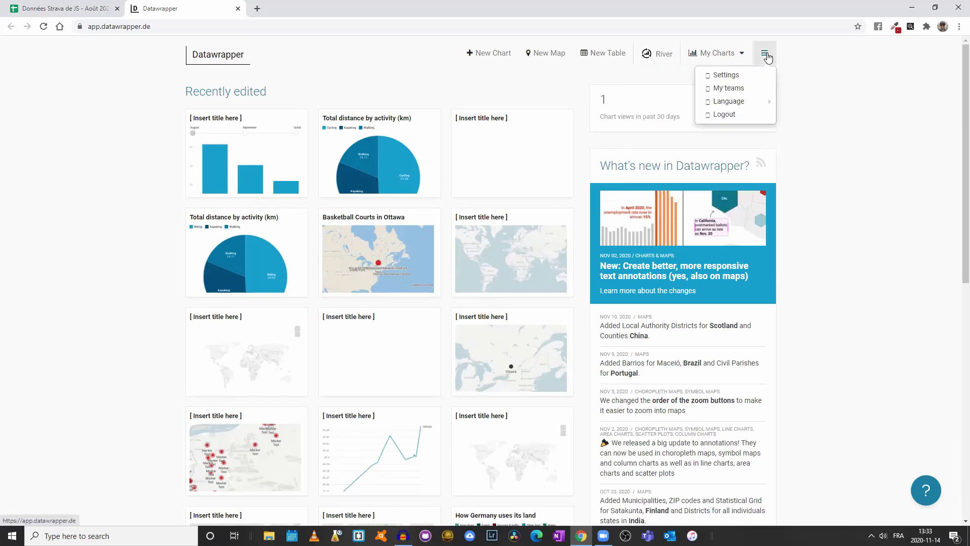
{"action": "mouse_move", "coordinate": [741, 109]}
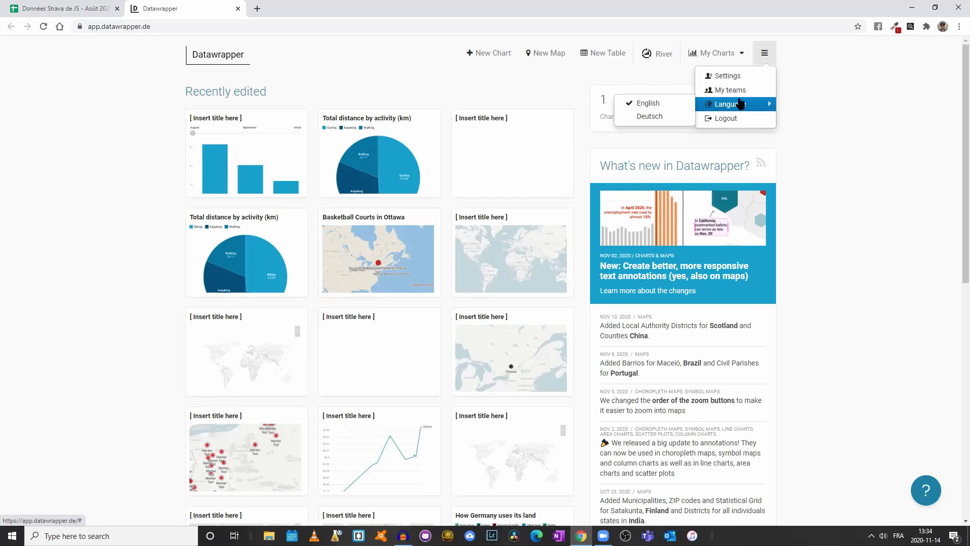
{"action": "left_click", "coordinate": [808, 146]}
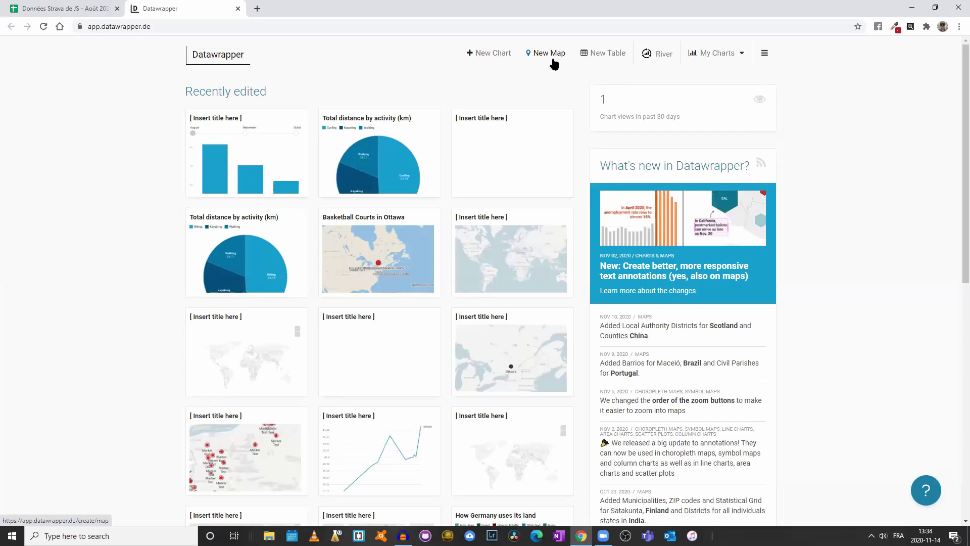
- Create a new chart and paste the copied activity and distance table as its data
{"action": "left_click", "coordinate": [491, 58]}
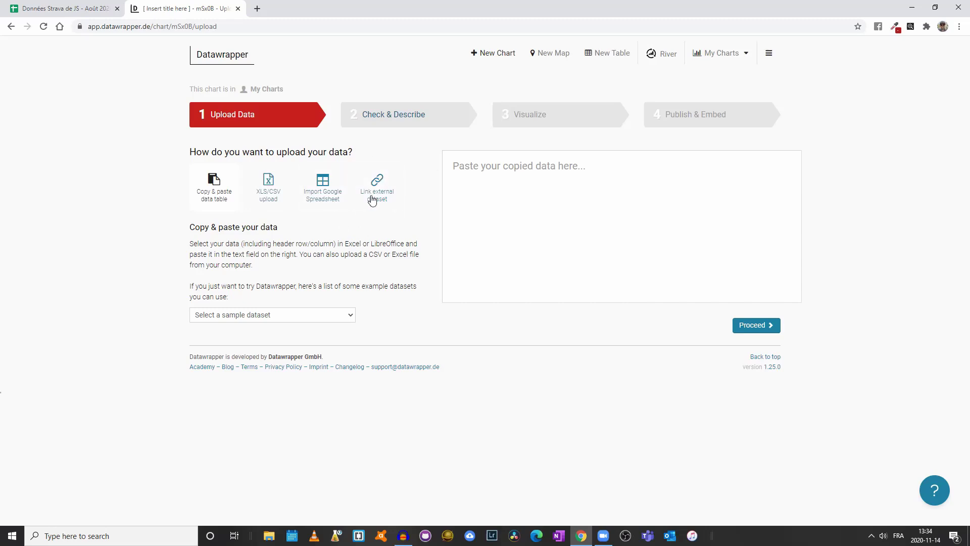
{"action": "left_click", "coordinate": [484, 177]}
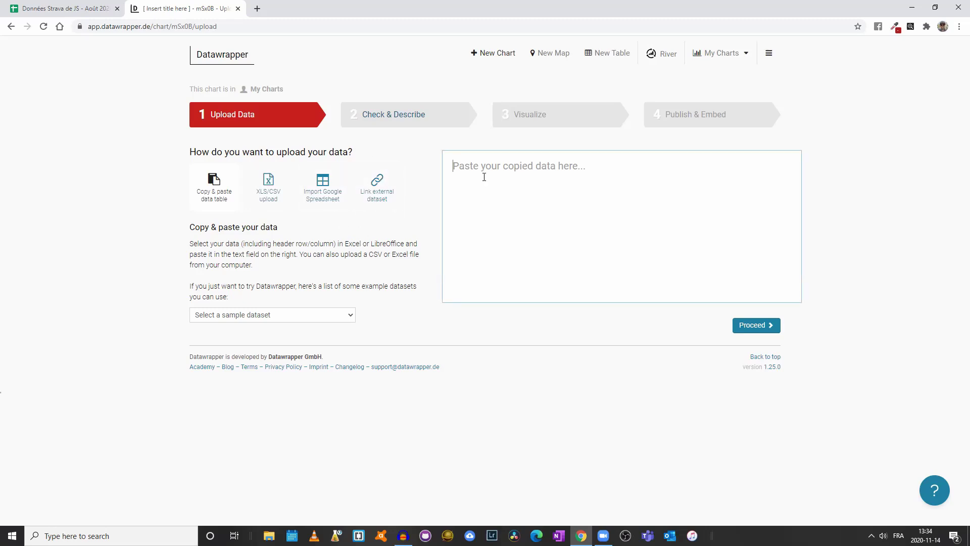
{"action": "right_click", "coordinate": [484, 177]}
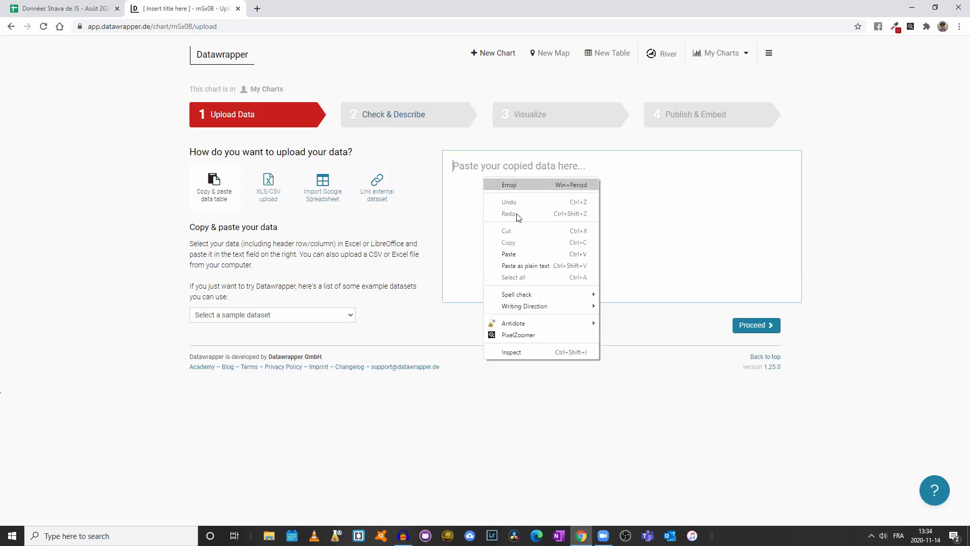
{"action": "left_click", "coordinate": [531, 252]}
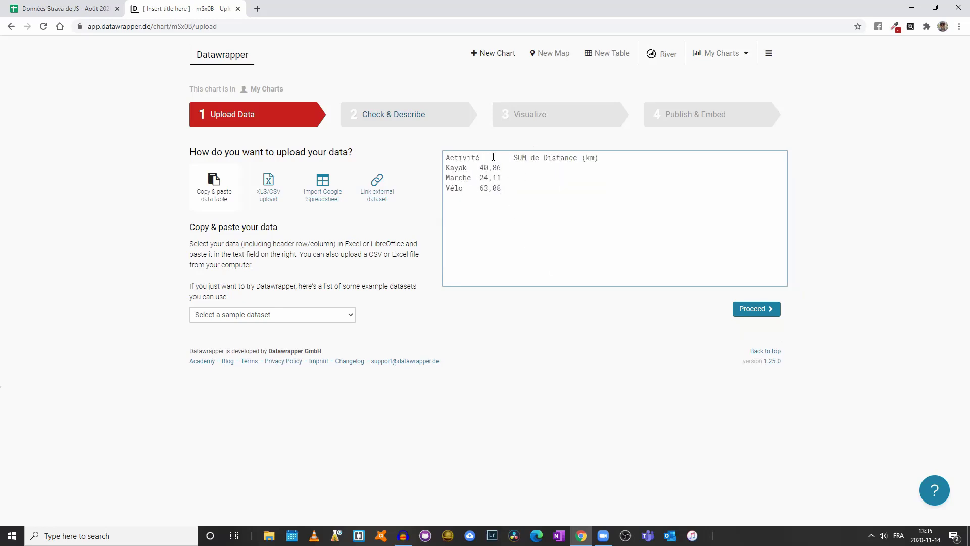
- Check the column separation in the pasted data and proceed to the Check & Describe stage
{"action": "left_click_drag", "start_coordinate": [480, 155], "coordinate": [505, 154]}
{"action": "double_click", "coordinate": [469, 168]}
{"action": "left_click", "coordinate": [523, 190]}
{"action": "left_click", "coordinate": [753, 309]}
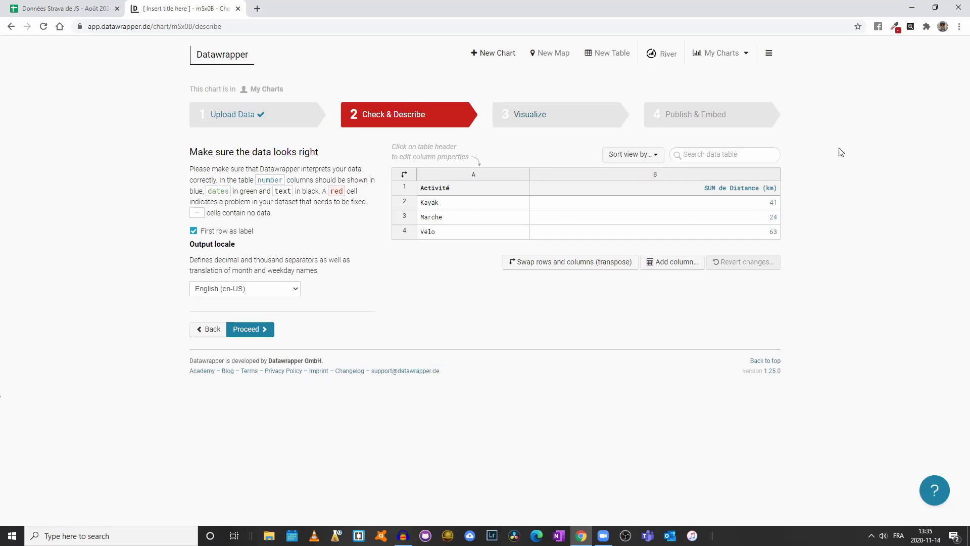
- Set the output locale of the chart data to français (fr-CA)
{"action": "left_click", "coordinate": [267, 287]}
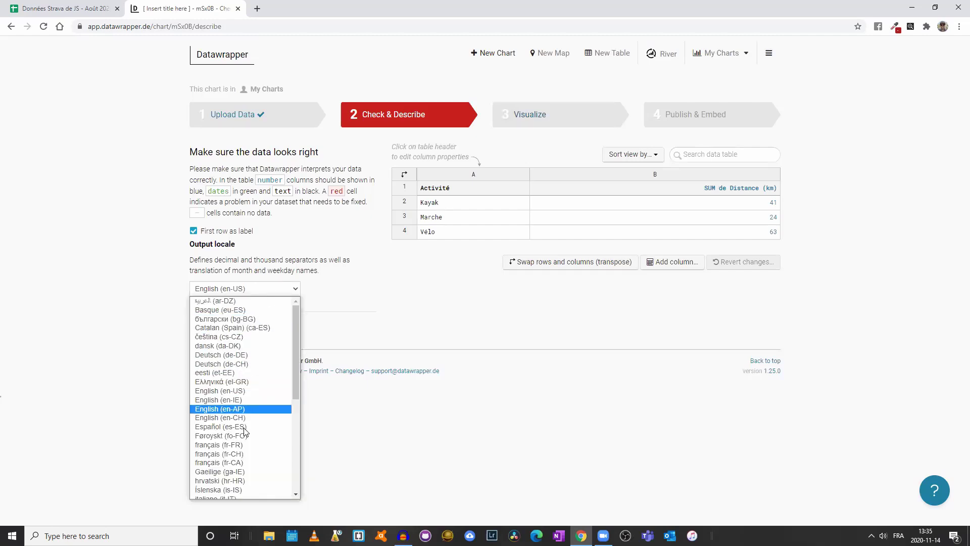
{"action": "left_click", "coordinate": [247, 462]}
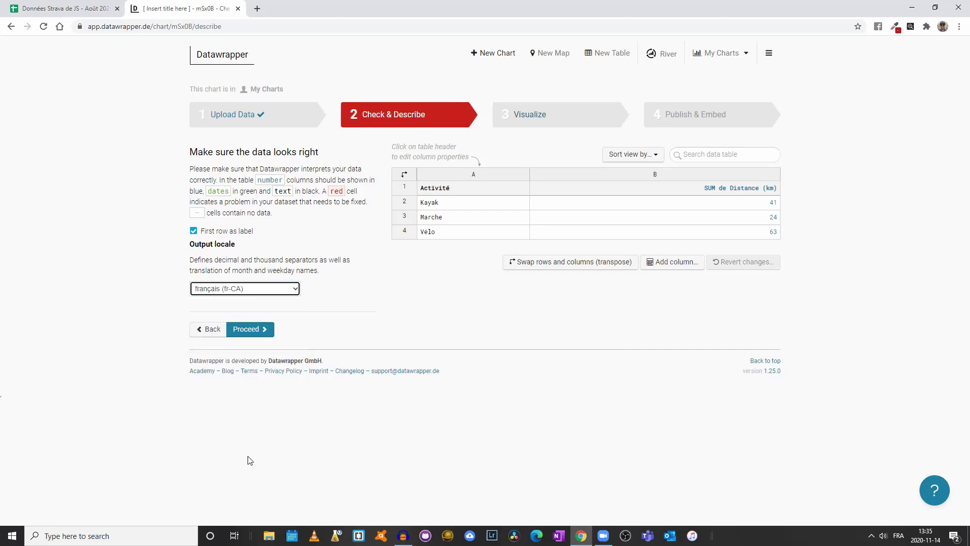
{"action": "left_click", "coordinate": [424, 302]}
{"action": "left_click_drag", "start_coordinate": [321, 256], "coordinate": [187, 259]}
{"action": "left_click", "coordinate": [394, 315]}
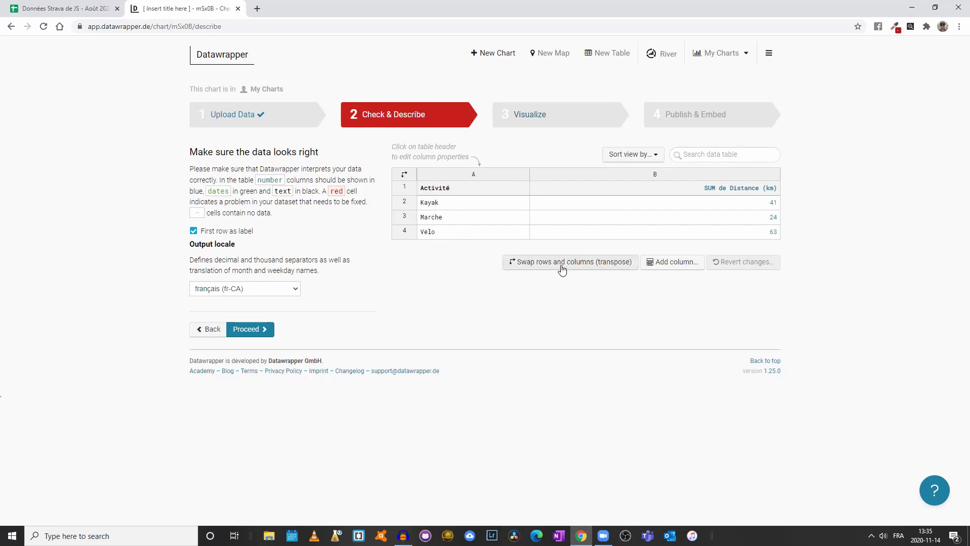
- Try transposing the table's rows and columns, and swap them back
{"action": "left_click", "coordinate": [523, 271]}
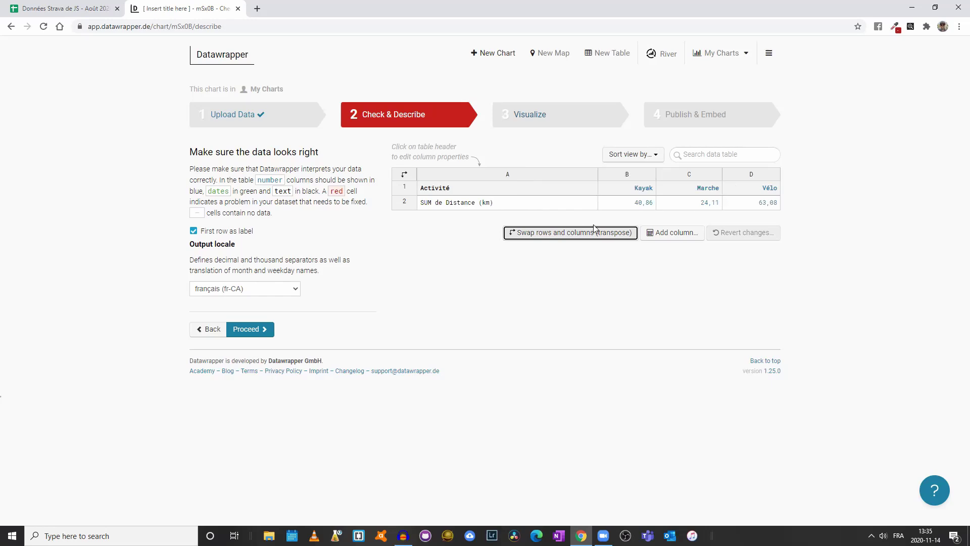
{"action": "left_click", "coordinate": [558, 233]}
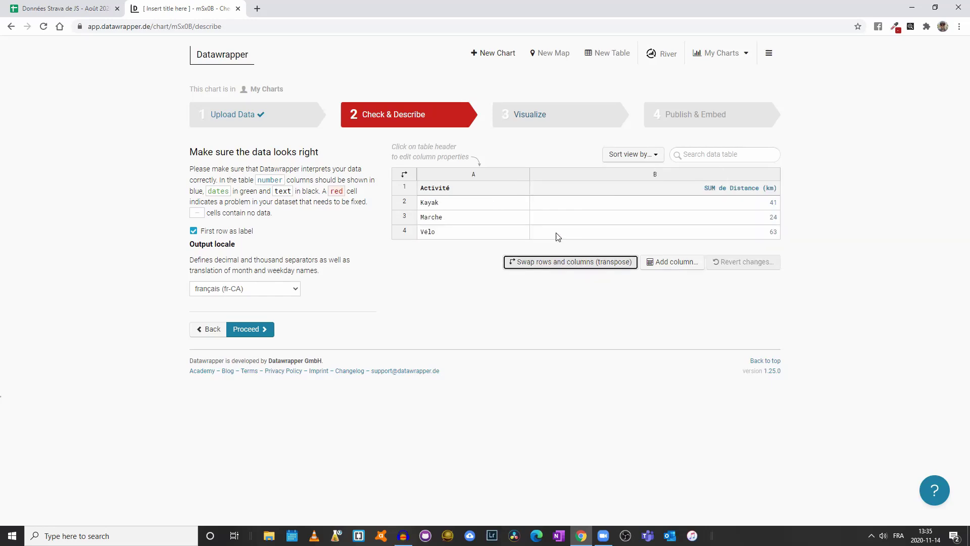
- Proceed to the Visualize stage and preview the activity distances as a column chart
{"action": "left_click", "coordinate": [262, 330]}
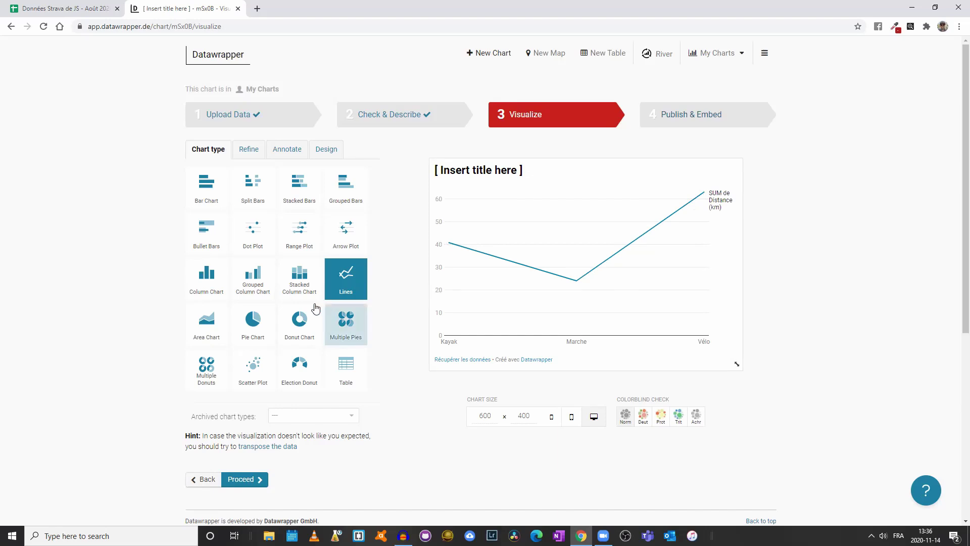
{"action": "left_click", "coordinate": [214, 282]}
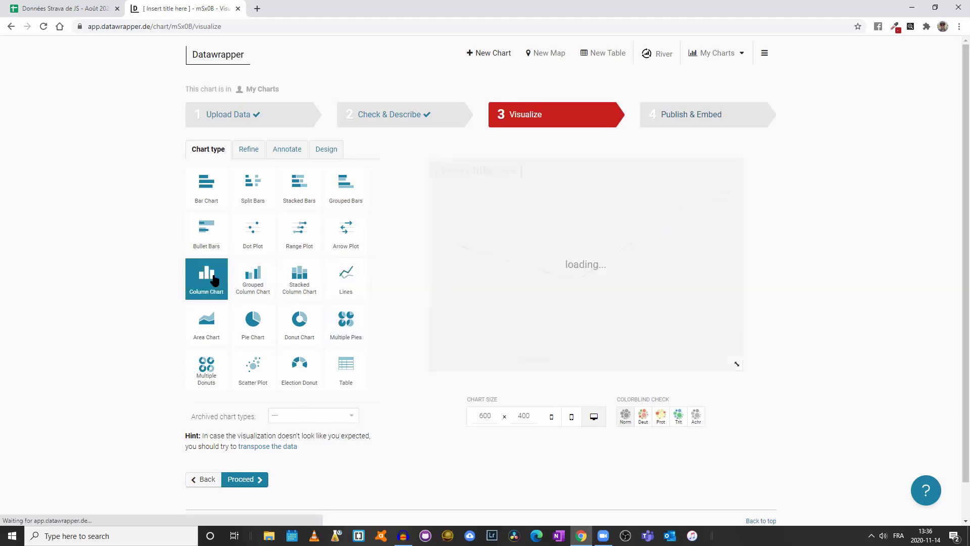
{"action": "mouse_move", "coordinate": [502, 304]}
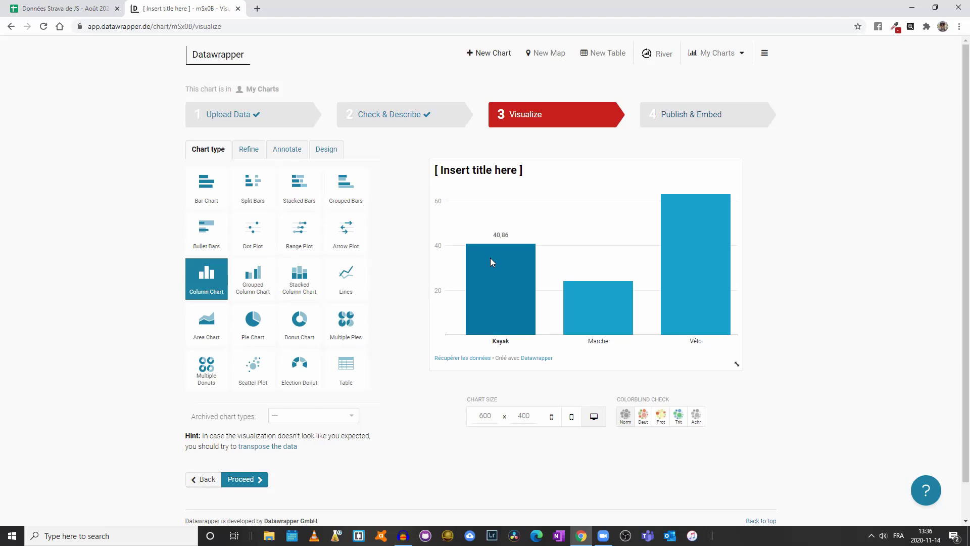
- Change the chart type to Pie Chart and enlarge the chart to about 636 × 589
{"action": "left_click", "coordinate": [259, 331]}
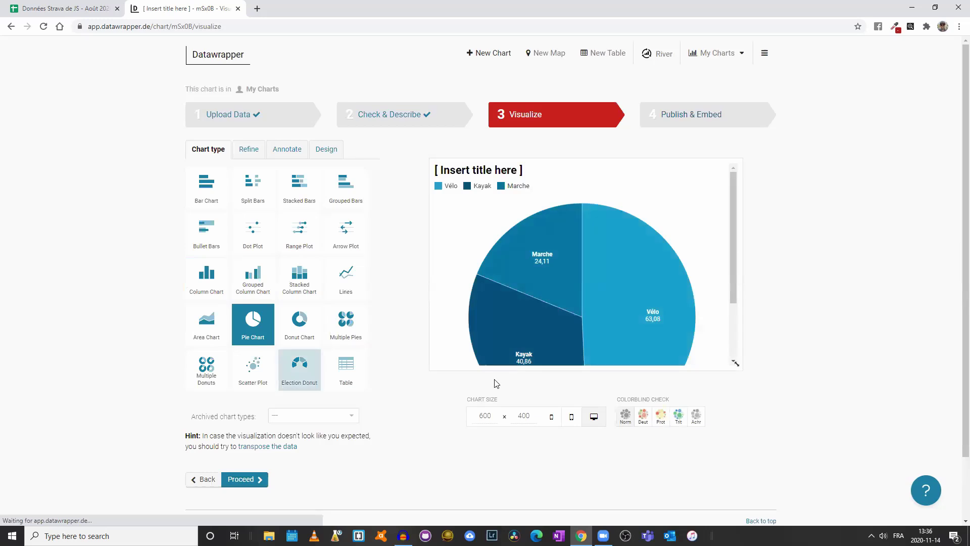
{"action": "left_click_drag", "start_coordinate": [733, 365], "coordinate": [747, 459]}
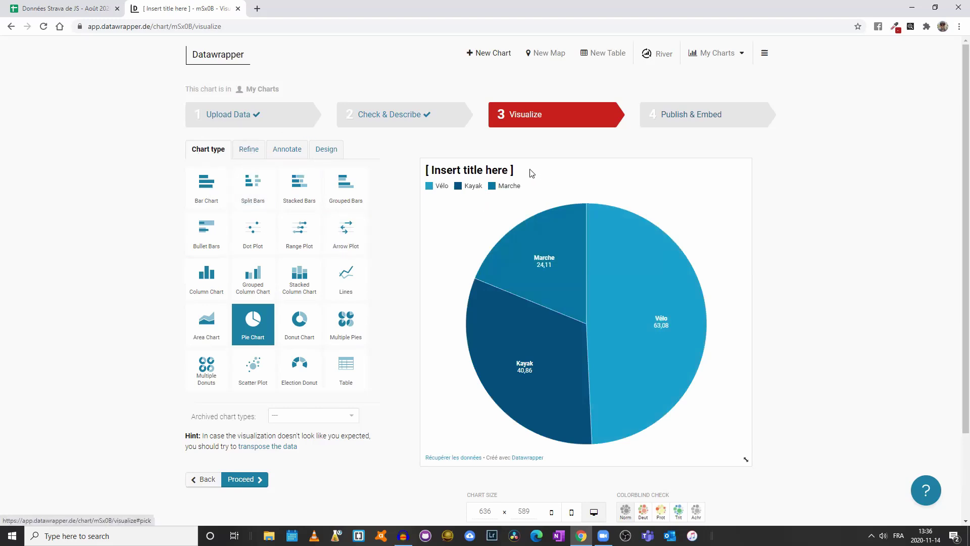
- Try red #c71e1d as the pie's slice color, and restore the blue #18a1cd
{"action": "left_click", "coordinate": [256, 150]}
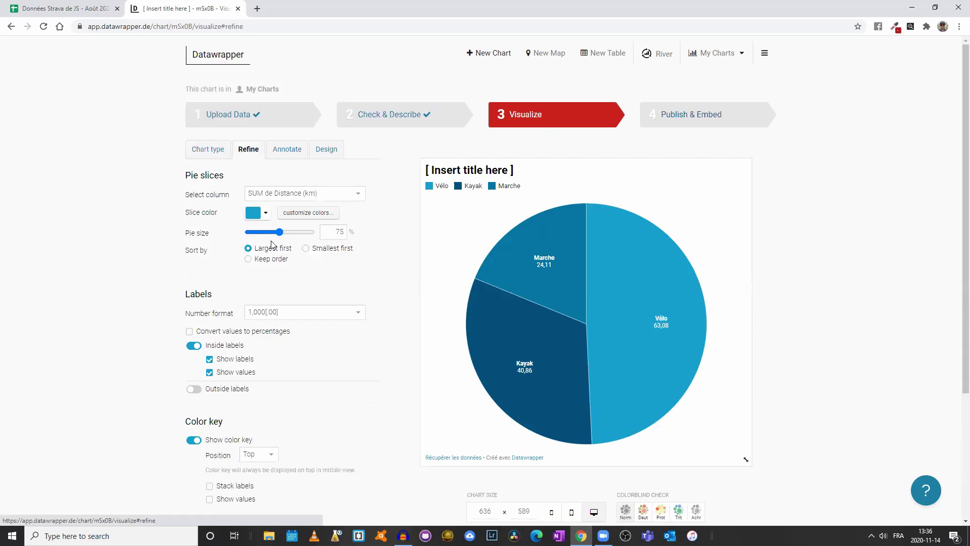
{"action": "left_click", "coordinate": [260, 212]}
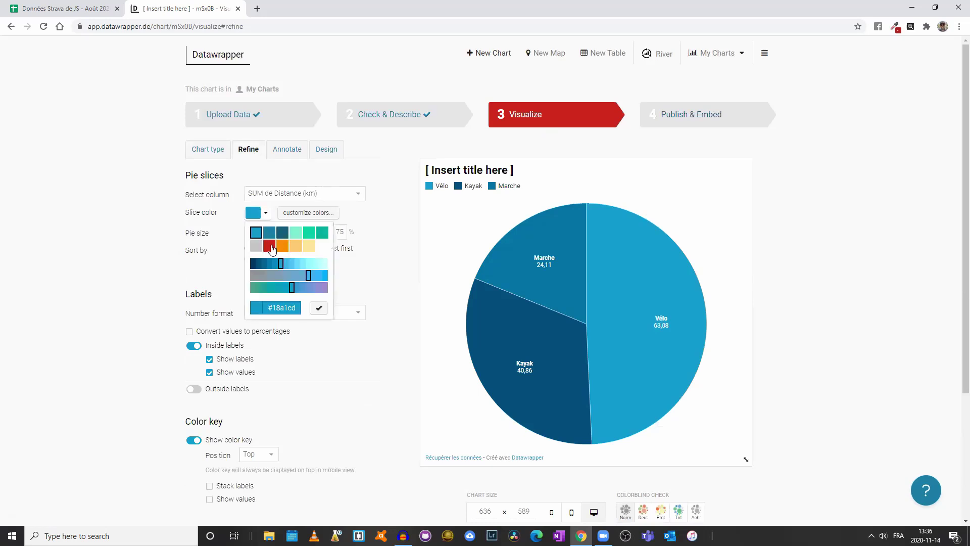
{"action": "left_click", "coordinate": [269, 245]}
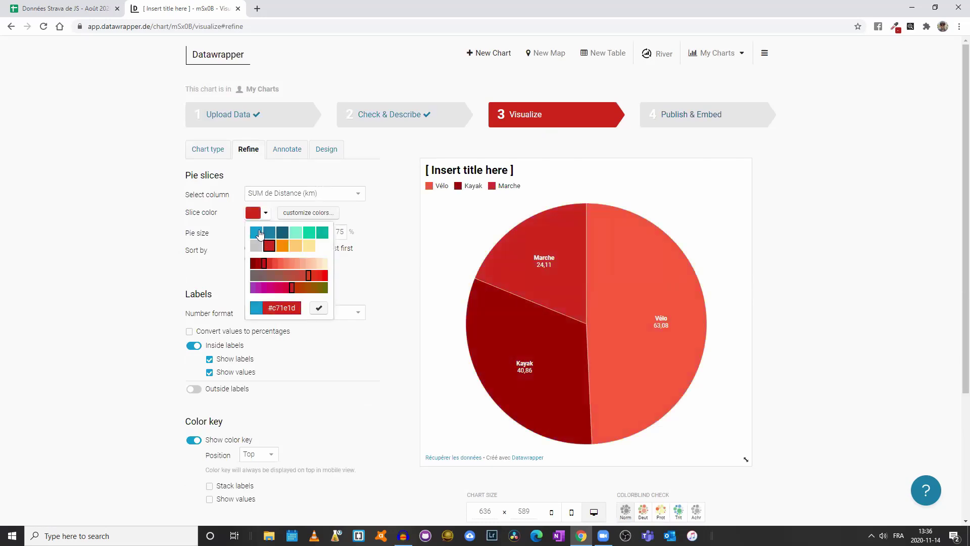
{"action": "left_click", "coordinate": [258, 233]}
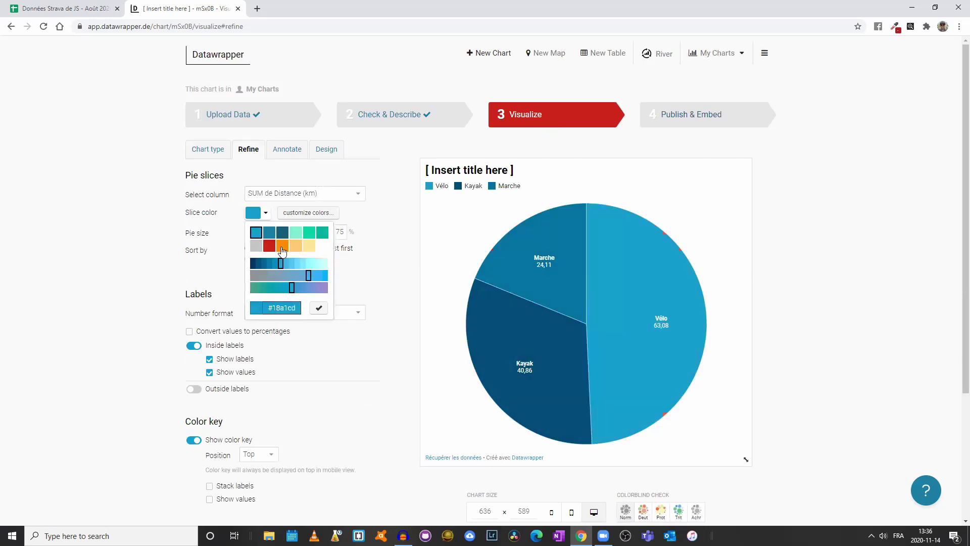
- Review the pie chart's column choices and its slice, label and color key settings
{"action": "left_click", "coordinate": [348, 197]}
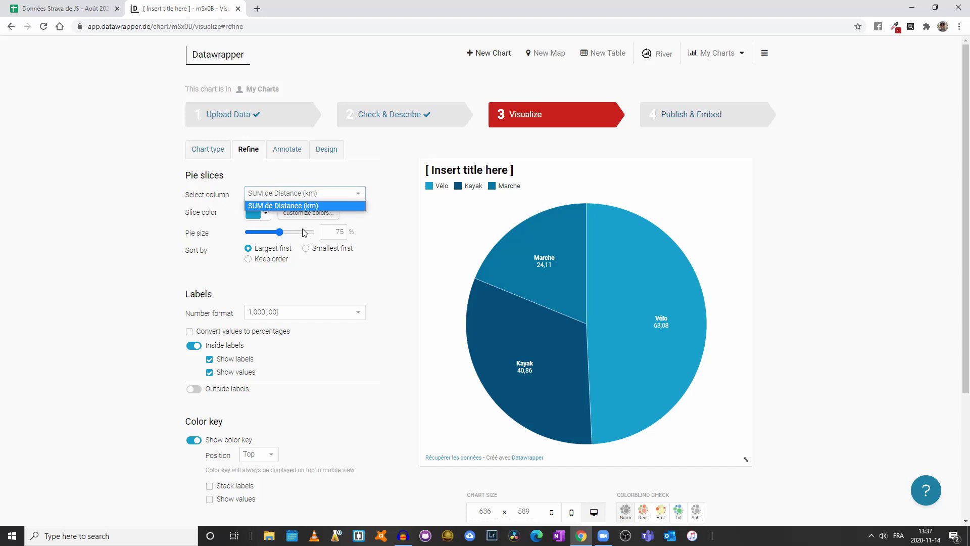
{"action": "left_click", "coordinate": [376, 278]}
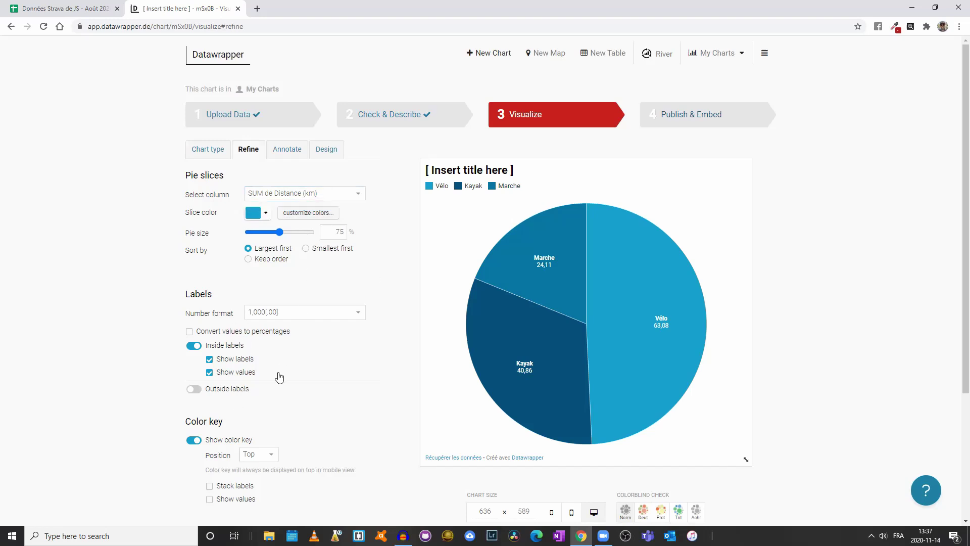
{"action": "scroll", "coordinate": [277, 377], "scroll_direction": "down", "scroll_amount": 2}
{"action": "scroll", "coordinate": [309, 356], "scroll_direction": "up", "scroll_amount": 2}
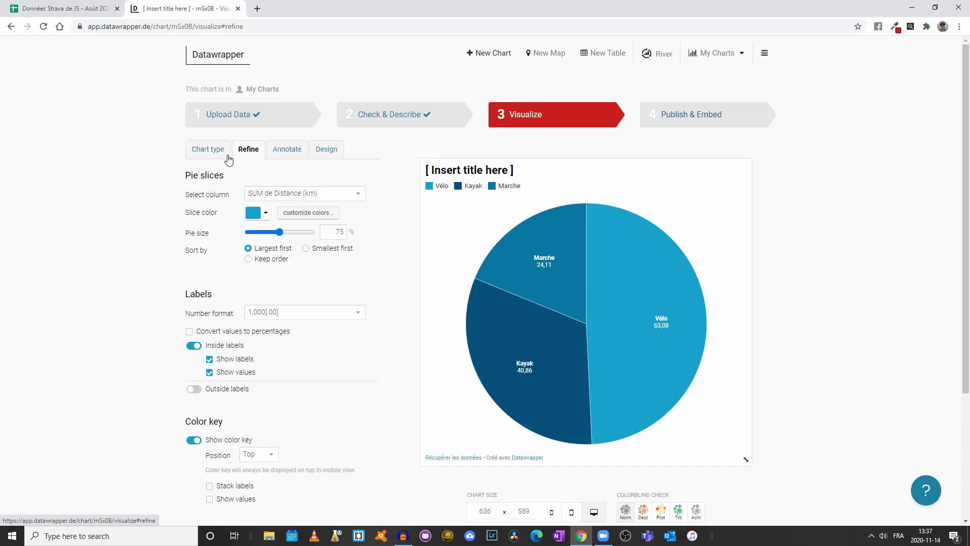
- Review the annotation fields, layout and output locale choices, and try the social media share buttons option before switching it back off
{"action": "left_click", "coordinate": [305, 154]}
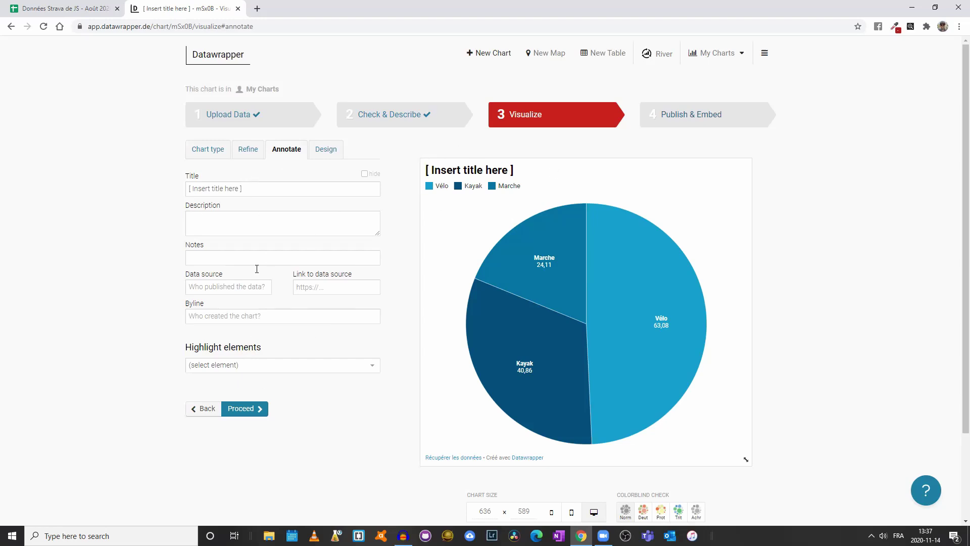
{"action": "left_click", "coordinate": [330, 155]}
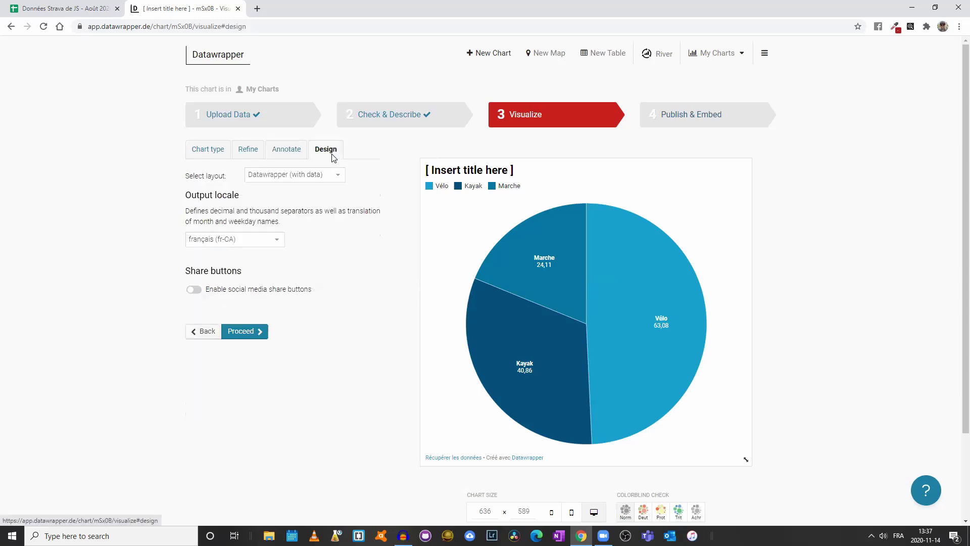
{"action": "left_click", "coordinate": [240, 246]}
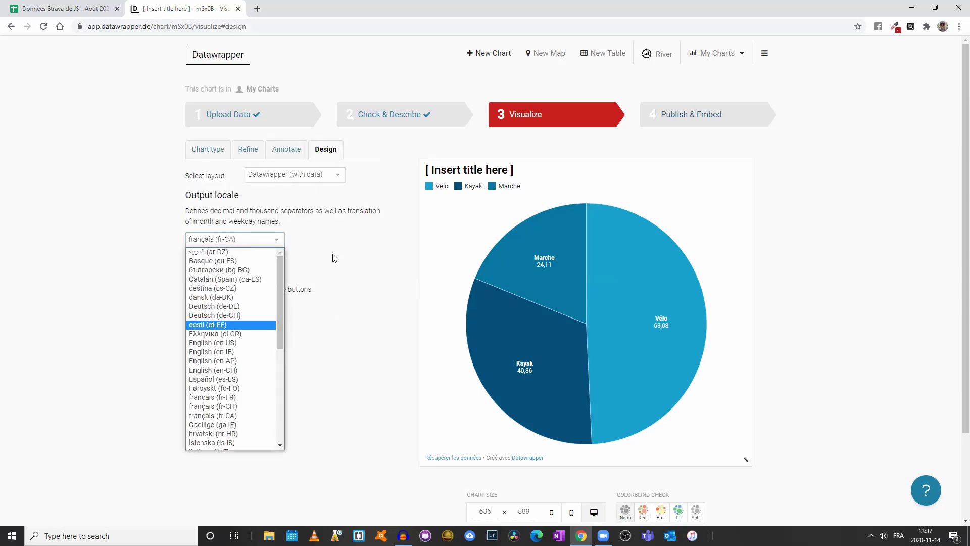
{"action": "left_click", "coordinate": [334, 257]}
{"action": "left_click", "coordinate": [196, 290]}
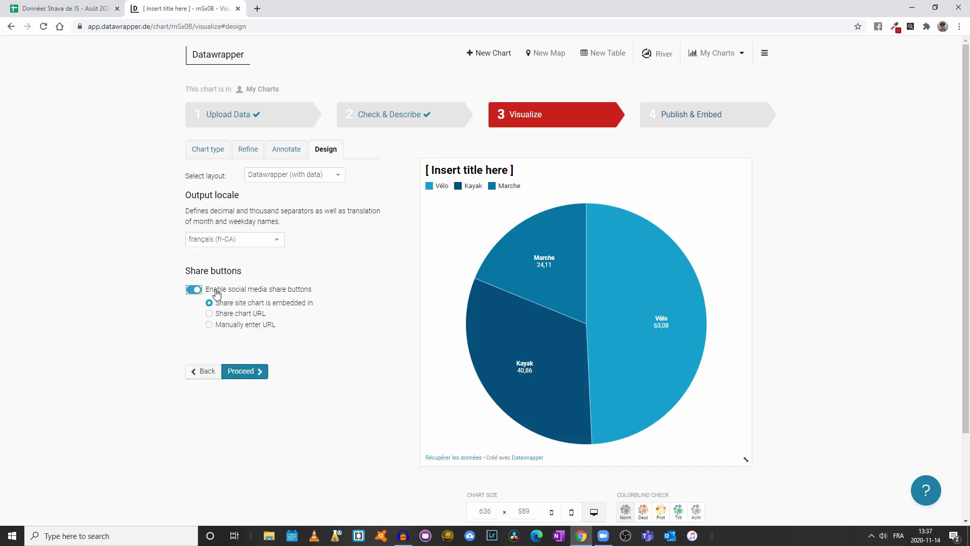
{"action": "left_click", "coordinate": [195, 292]}
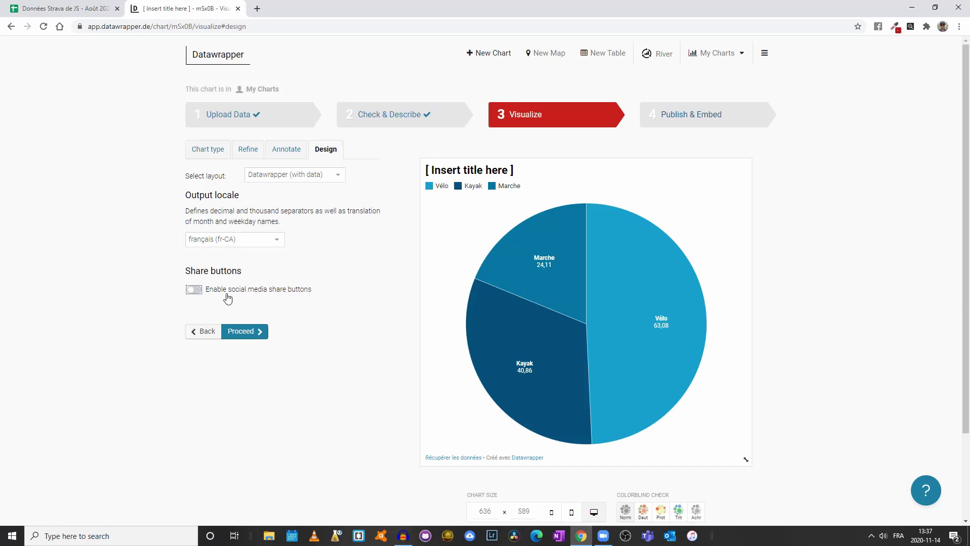
- Fill in the title (author's activities, août 2020), description "Distance par activité en km", note "Distance totale : 125 km", source Strava, source link and author byline
{"action": "left_click", "coordinate": [289, 152]}
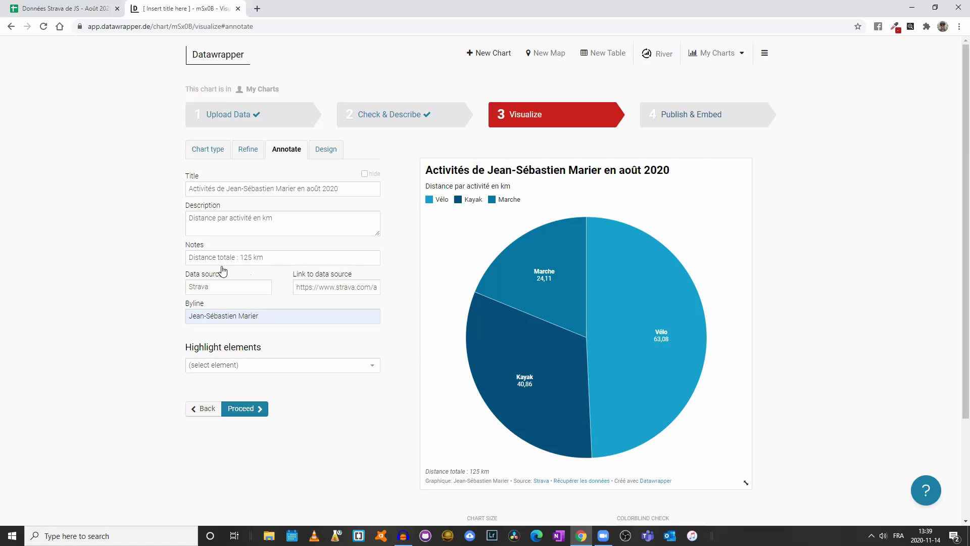
{"action": "left_click_drag", "start_coordinate": [490, 471], "coordinate": [425, 471]}
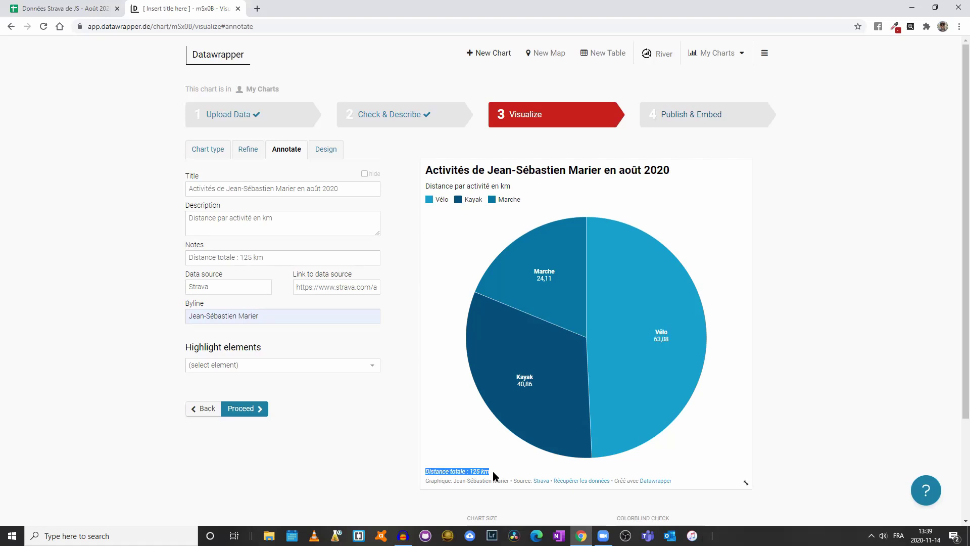
{"action": "left_click", "coordinate": [456, 439]}
{"action": "left_click_drag", "start_coordinate": [454, 481], "coordinate": [510, 482]}
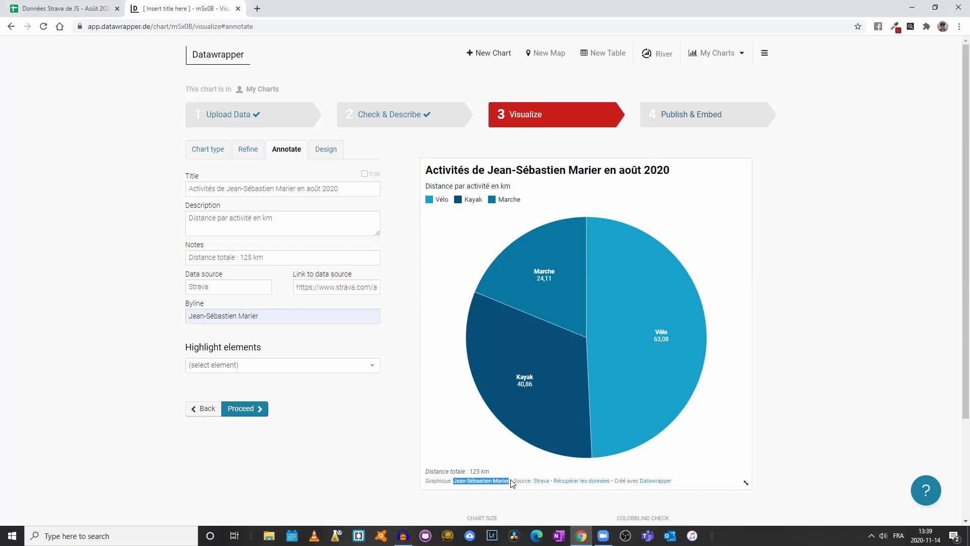
{"action": "left_click", "coordinate": [731, 458]}
- Proceed past the design settings to the Publish & Embed stage, keeping the Datawrapper (with data) layout and français (fr-CA) locale
{"action": "left_click", "coordinate": [245, 410]}
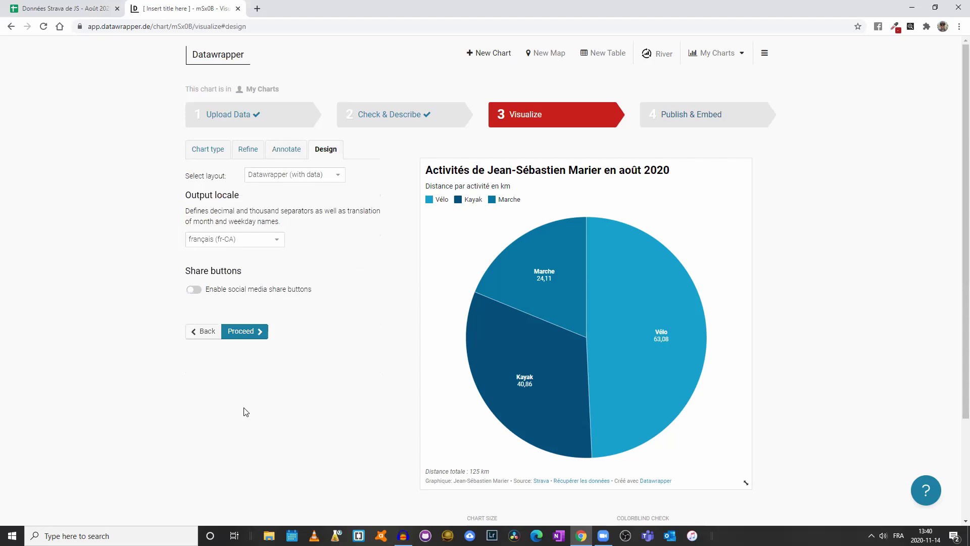
{"action": "left_click", "coordinate": [255, 331]}
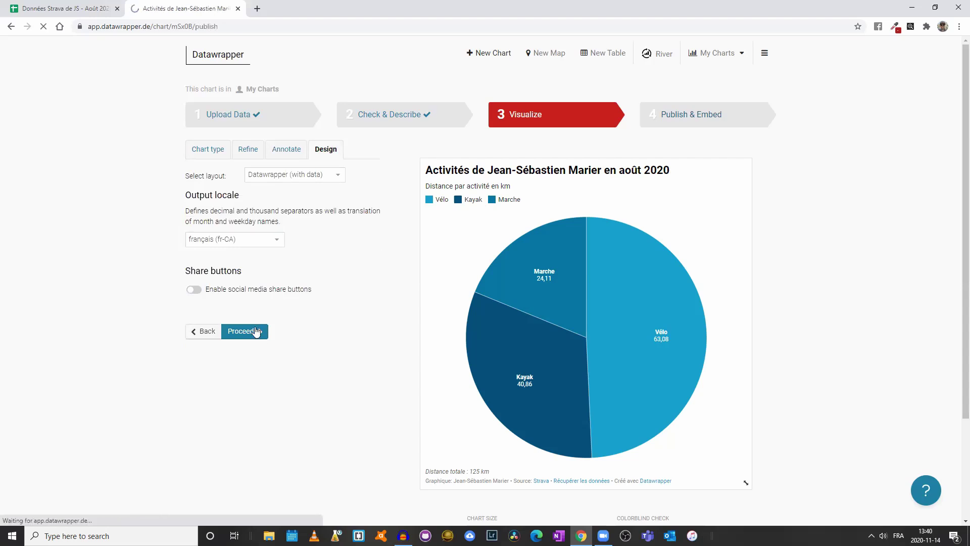